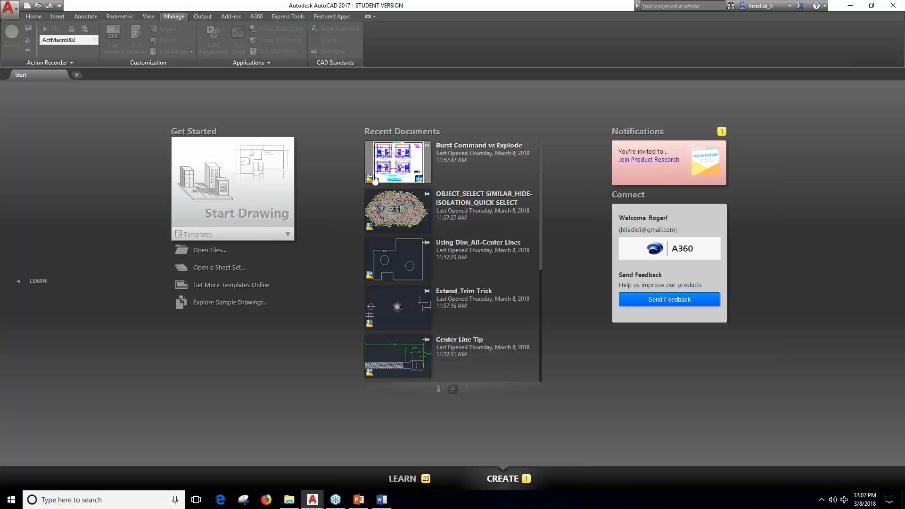
# - Open the existing drawing "Burst Command vs Explode" from the "1.-Tip & Trick # 1" folder
pyautogui.click(218, 250)
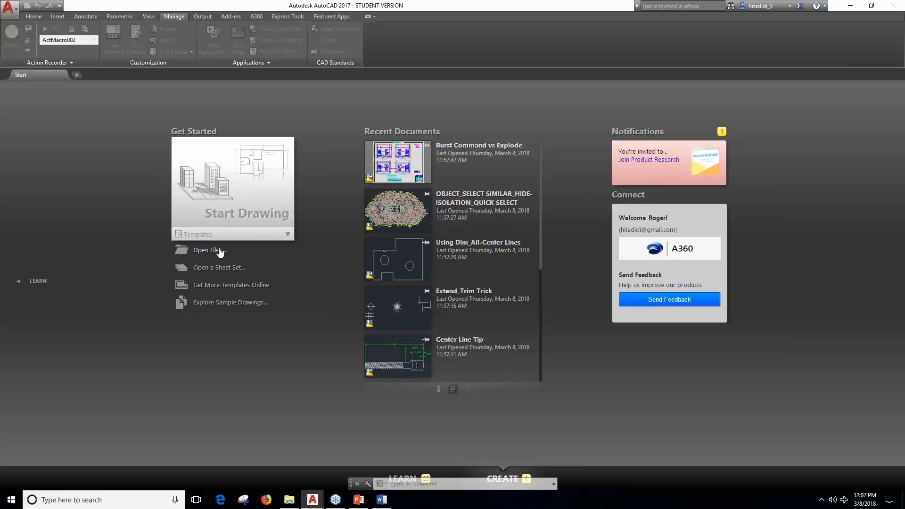
pyautogui.click(402, 157)
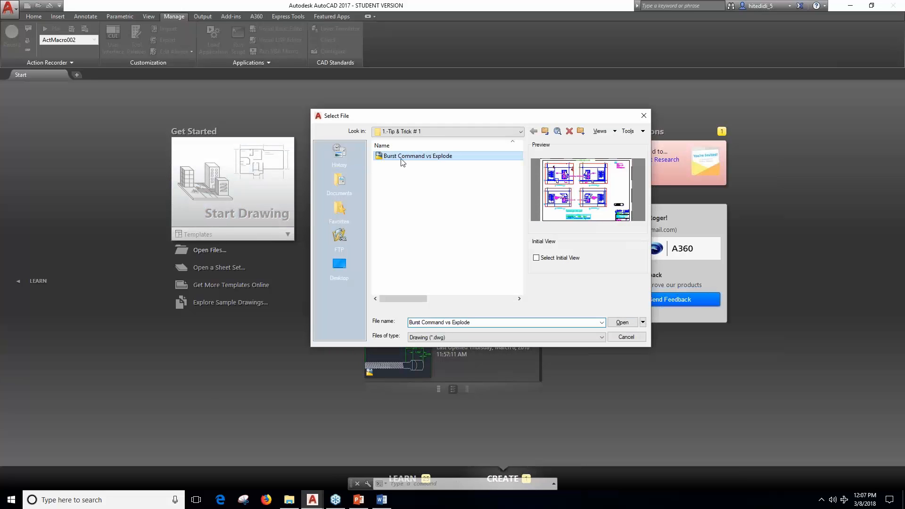
pyautogui.click(621, 322)
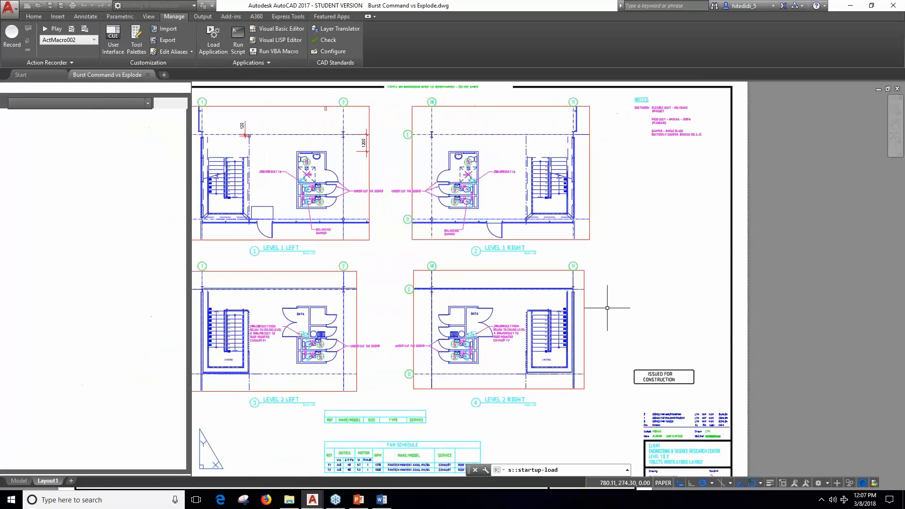
# - Explode the "LEVEL 1 LEFT" drawing title block beneath the first plan with the Explode command
pyautogui.moveTo(284, 243)
pyautogui.mouseDown(button='middle')
pyautogui.moveTo(396, 243)
pyautogui.moveTo(473, 263)
pyautogui.mouseUp(button='middle')
pyautogui.scroll(5, 394, 242)
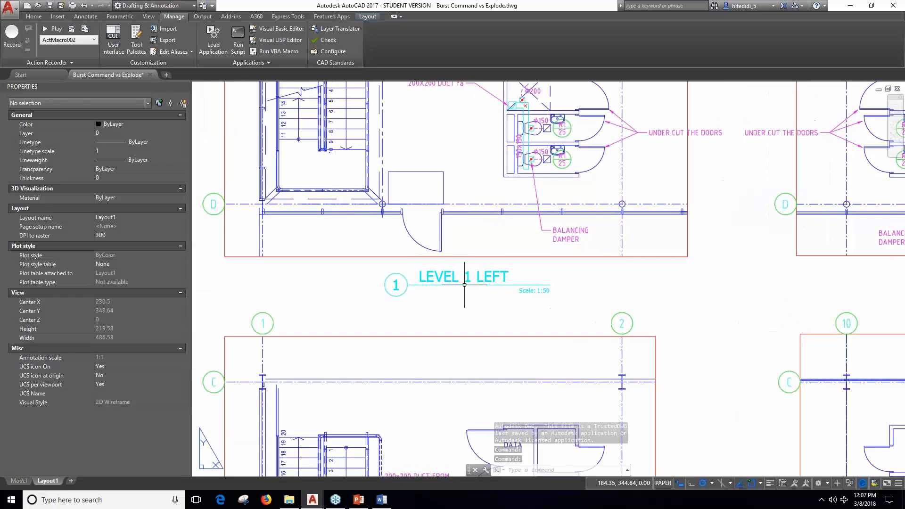
pyautogui.click(466, 287)
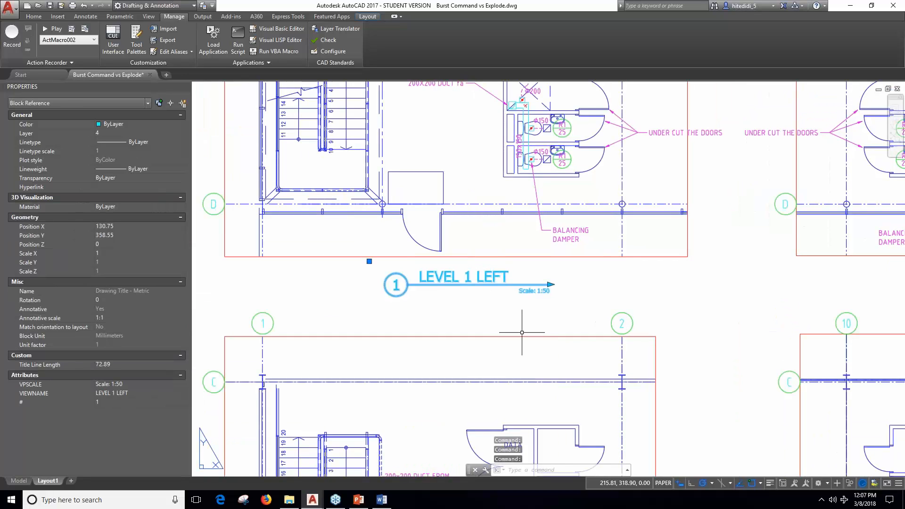
pyautogui.press('Escape')
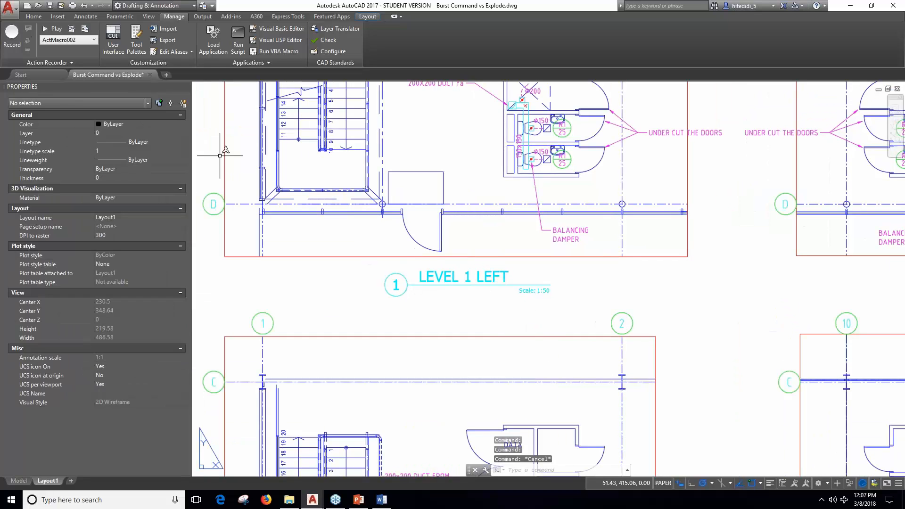
pyautogui.click(34, 16)
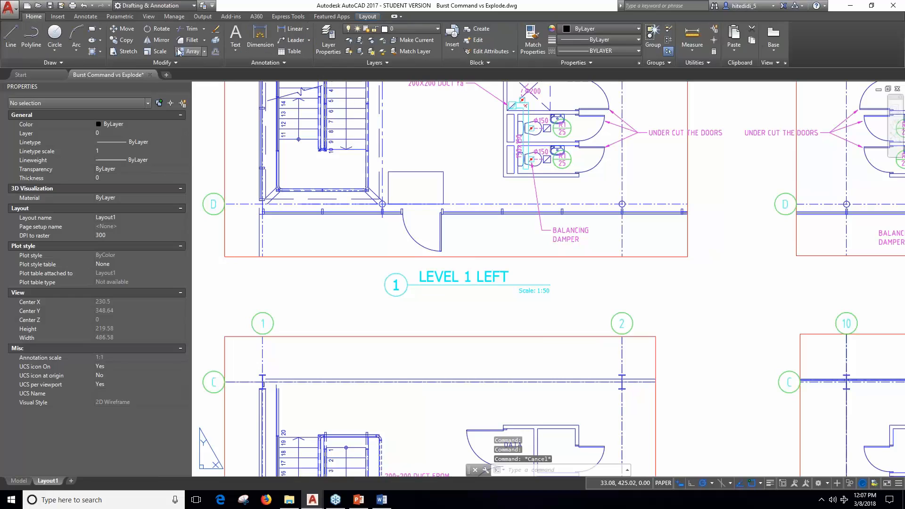
pyautogui.click(215, 40)
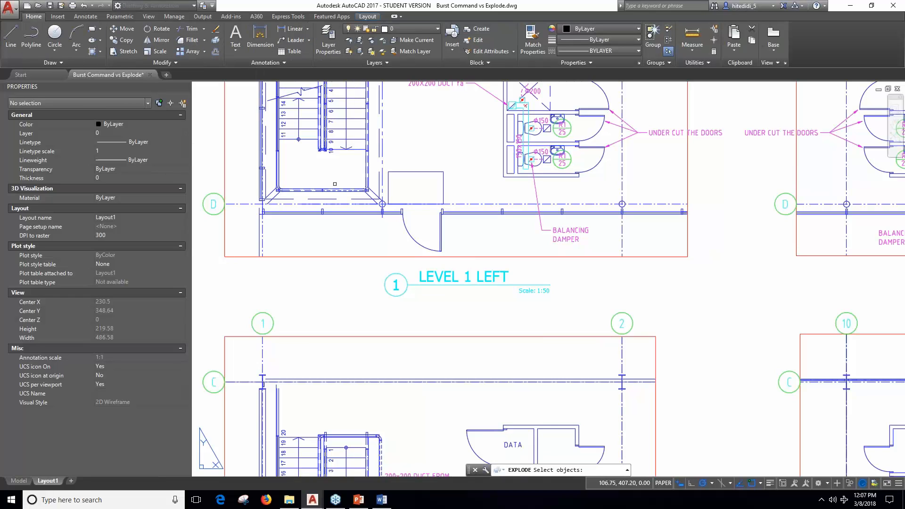
pyautogui.click(434, 284)
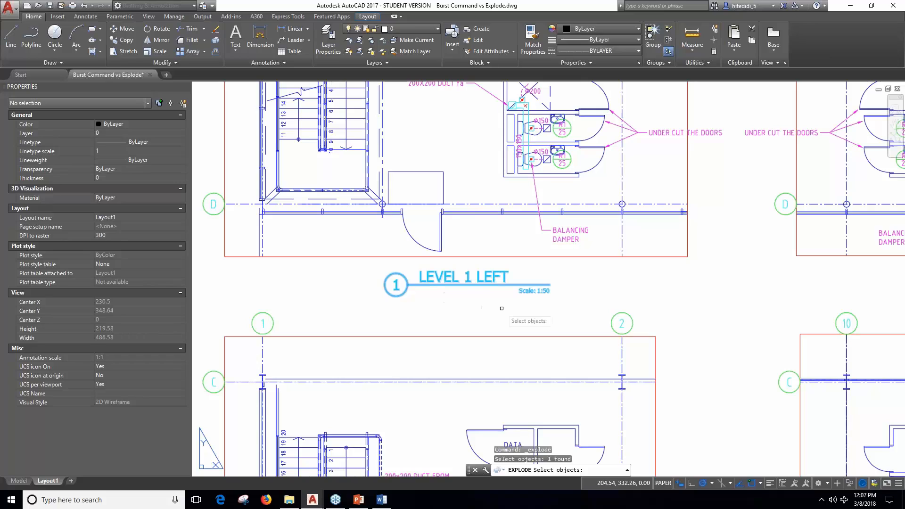
pyautogui.press('Return')
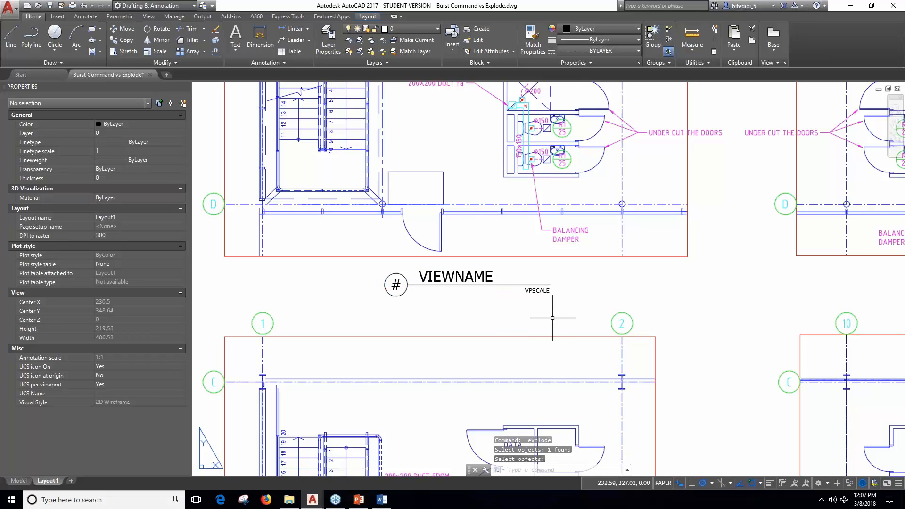
# - Break up the "LEVEL 1 RIGHT" drawing title block with the BURST command
pyautogui.moveTo(553, 317); pyautogui.dragTo(439, 316, button='middle')
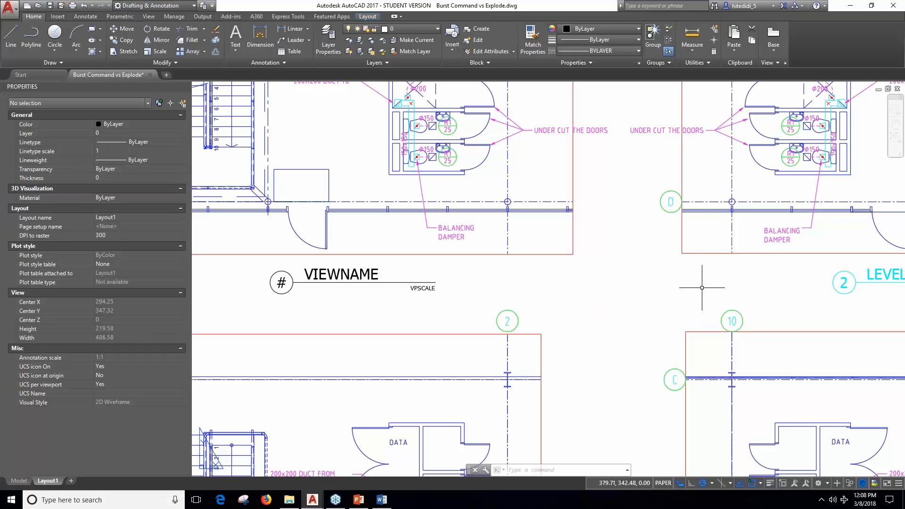
pyautogui.moveTo(702, 287); pyautogui.dragTo(434, 281, button='middle')
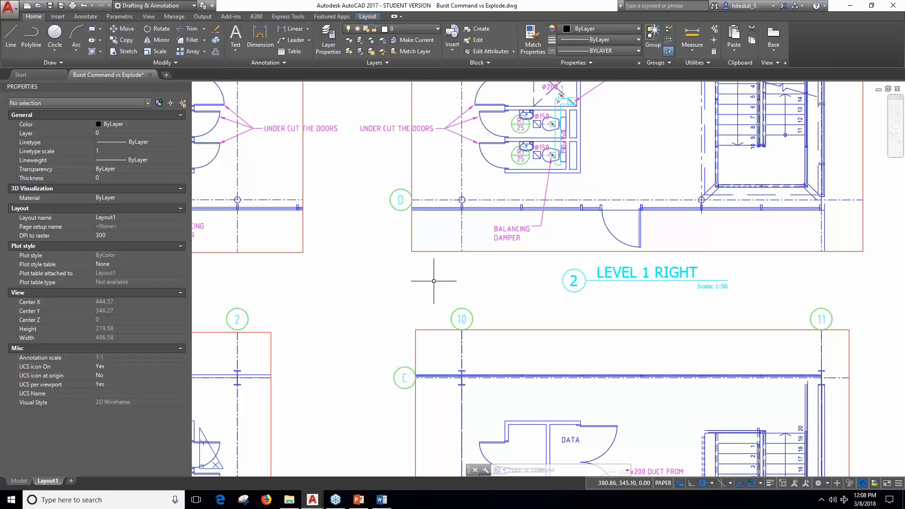
pyautogui.write('bur')
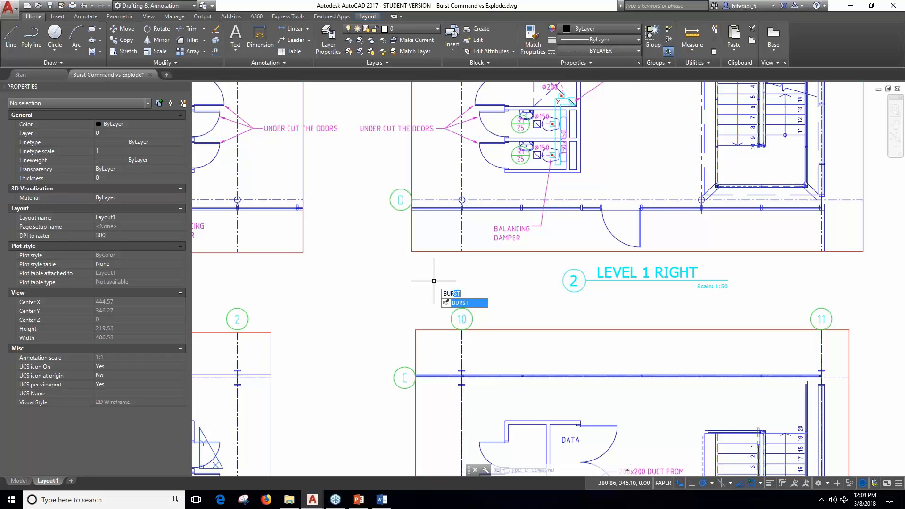
pyautogui.click(480, 302)
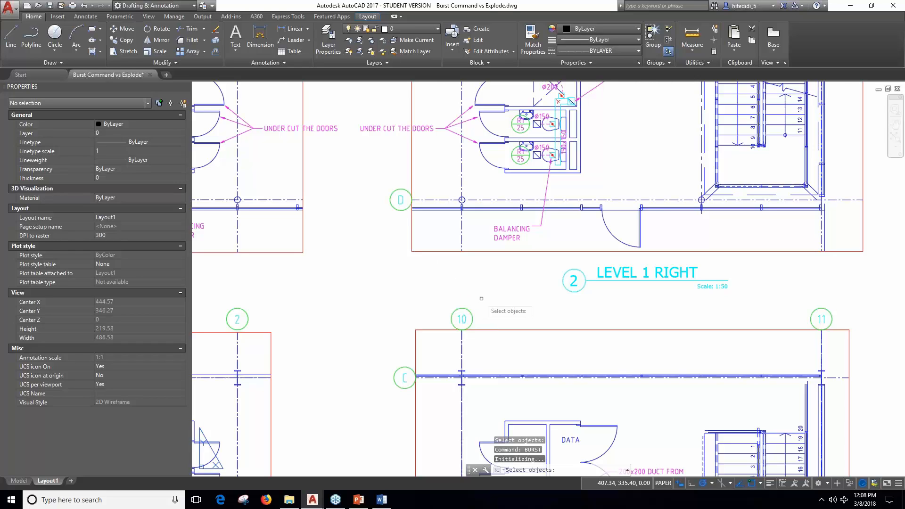
pyautogui.click(574, 292)
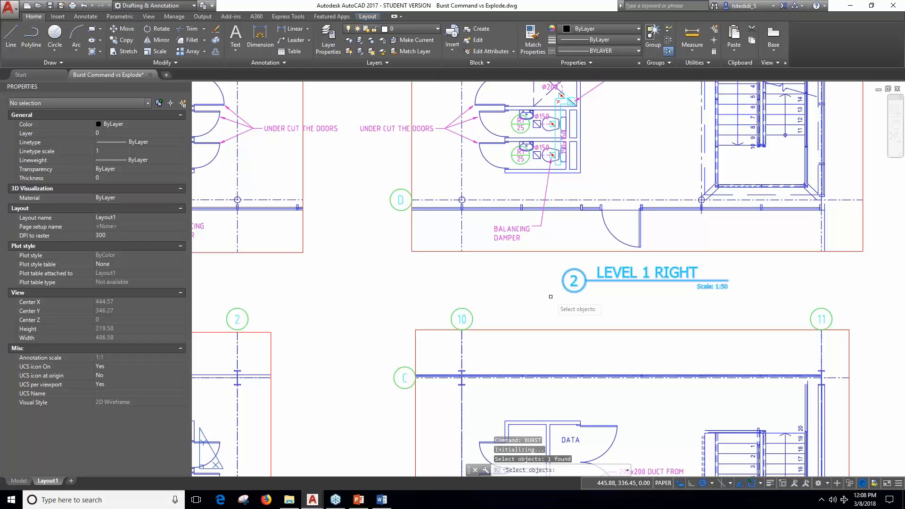
pyautogui.press('Return')
# - Examine the properties and object types of the burst "LEVEL 1 RIGHT" title's texts, line and circle
pyautogui.moveTo(629, 295); pyautogui.dragTo(505, 292, button='middle')
pyautogui.scroll(2, 517, 273)
pyautogui.scroll(4, 518, 273)
pyautogui.click(524, 266)
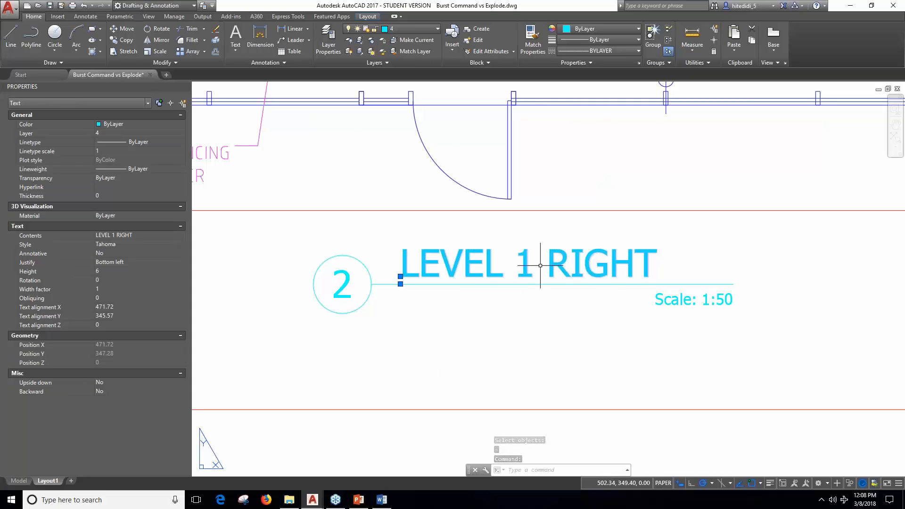
pyautogui.press('Escape')
pyautogui.click(691, 299)
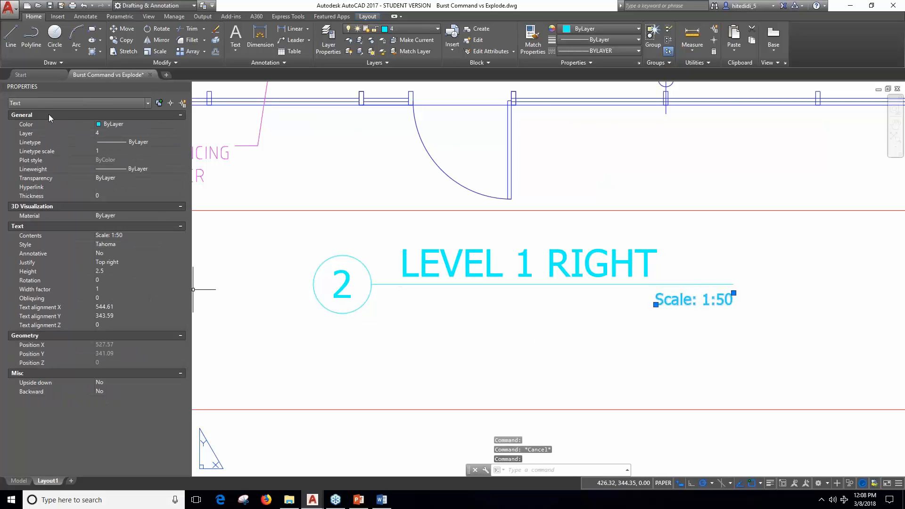
pyautogui.click(349, 278)
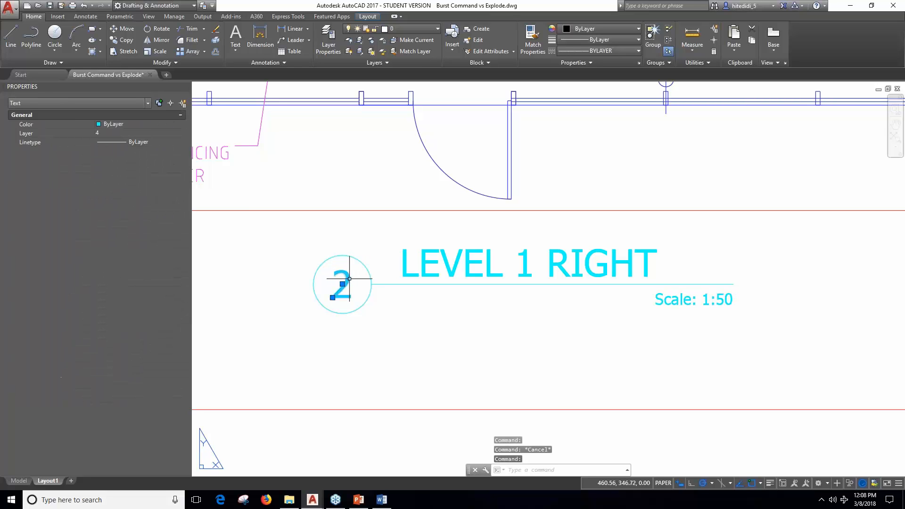
pyautogui.click(363, 285)
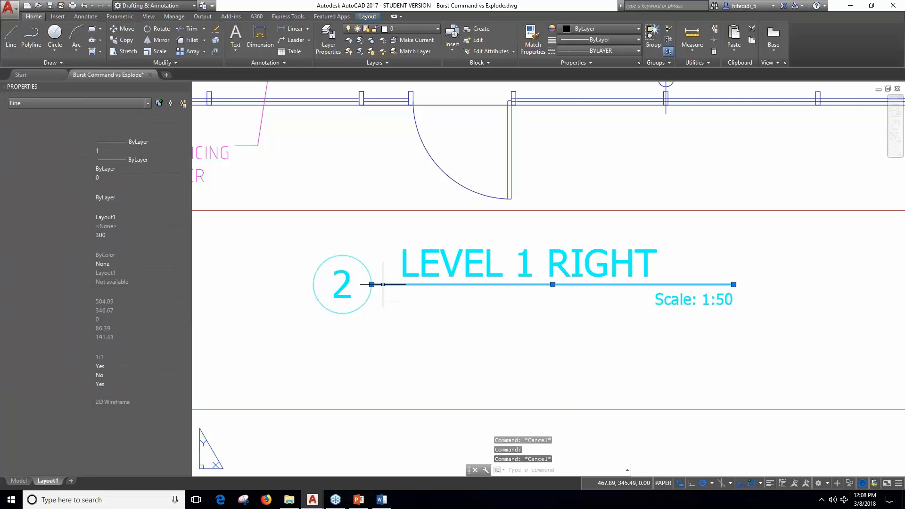
pyautogui.click(362, 308)
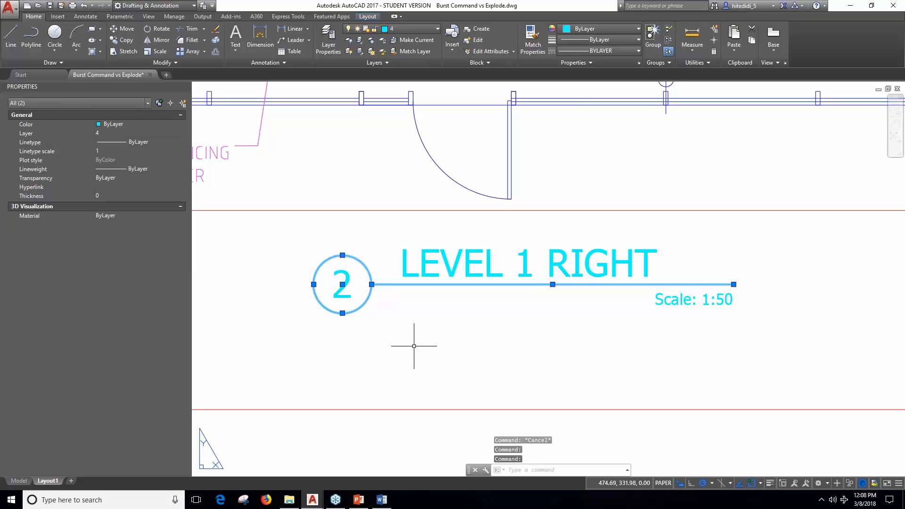
pyautogui.click(148, 103)
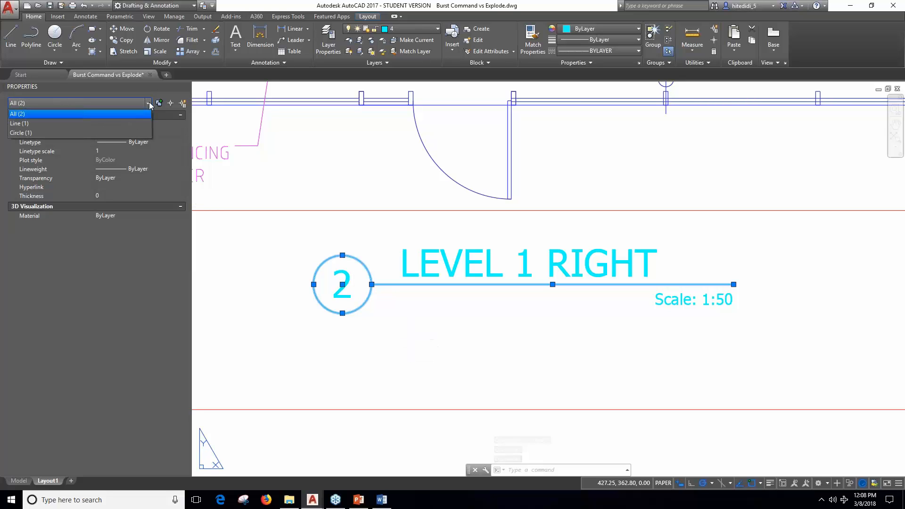
pyautogui.click(149, 104)
pyautogui.press('Escape')
# - Burst the "LEVEL 2 LEFT" drawing title block beneath the third plan with the BURST command
pyautogui.scroll(-4, 465, 334)
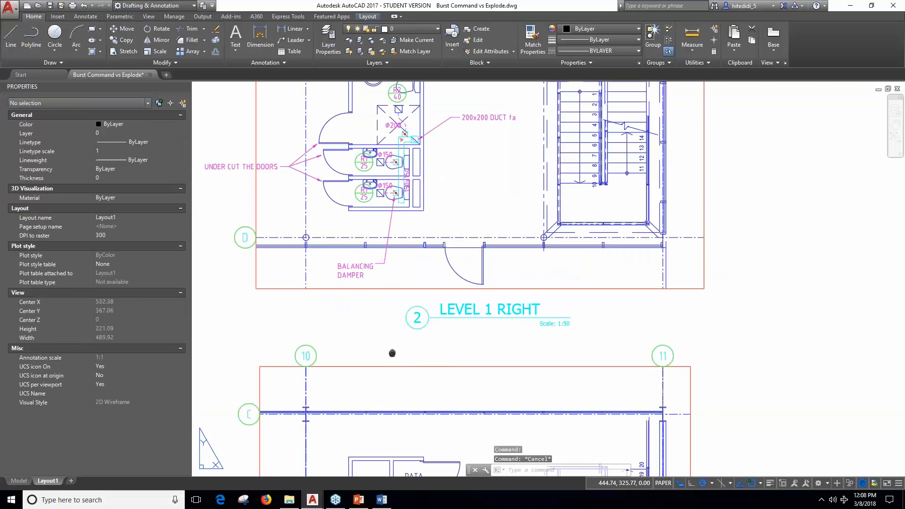
pyautogui.moveTo(389, 349)
pyautogui.mouseDown(button='middle')
pyautogui.moveTo(548, 305)
pyautogui.moveTo(651, 248)
pyautogui.mouseUp(button='middle')
pyautogui.scroll(-4, 650, 248)
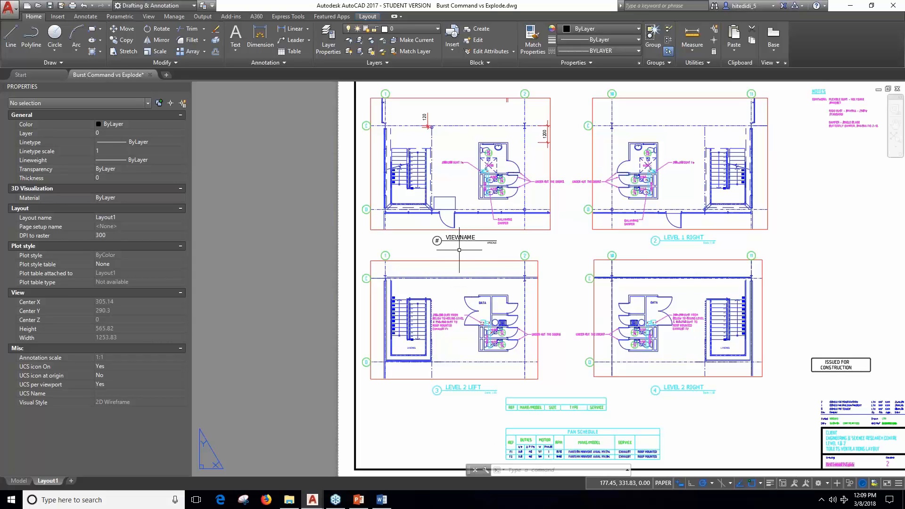
pyautogui.write('BUR')
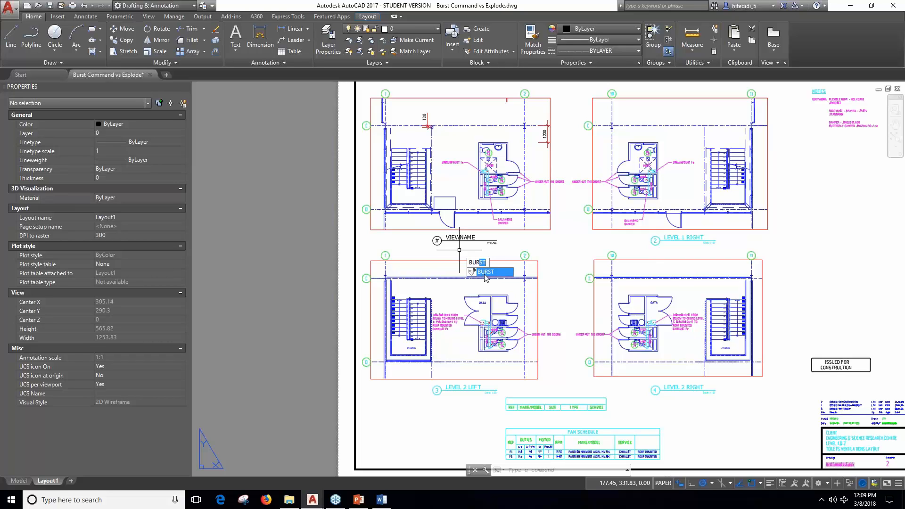
pyautogui.click(485, 276)
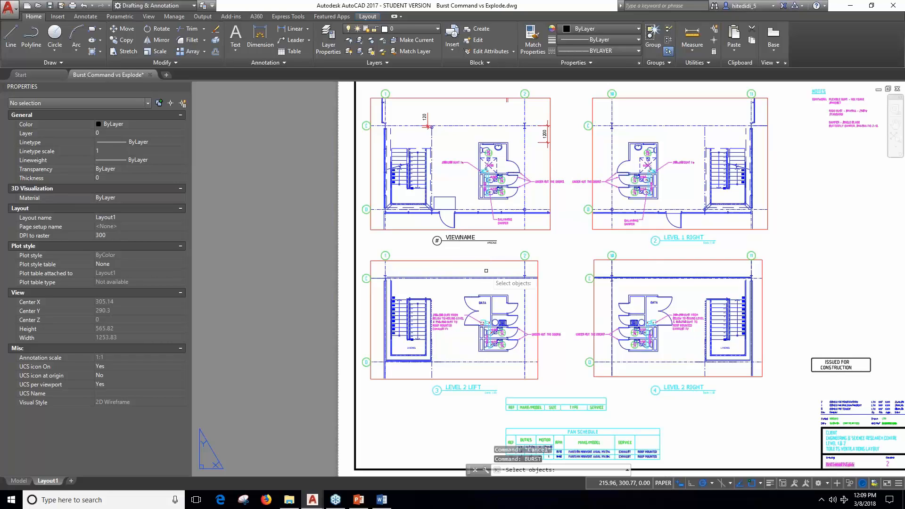
pyautogui.click(477, 390)
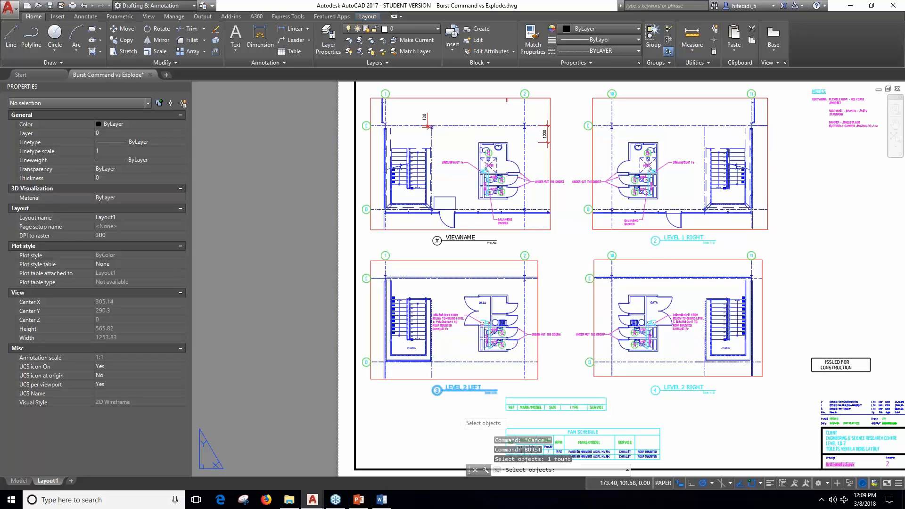
pyautogui.press('Return')
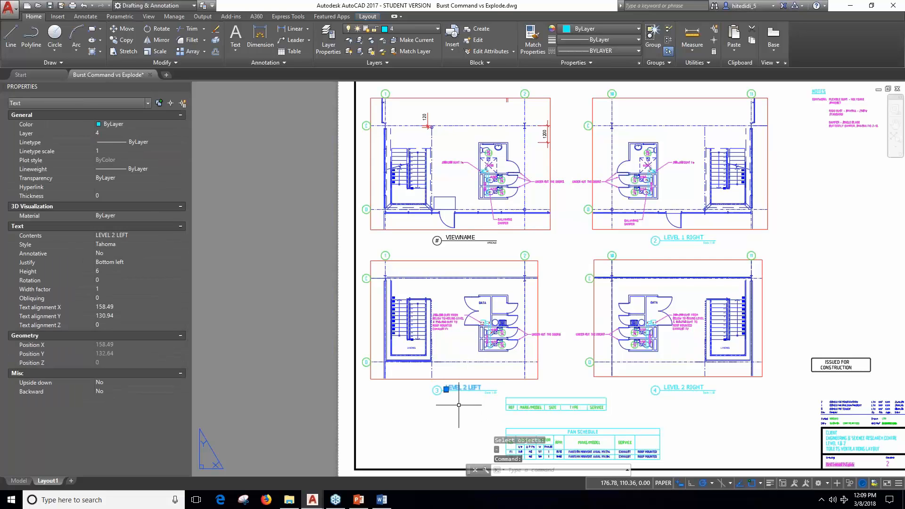
pyautogui.press('Escape')
pyautogui.press('Escape')
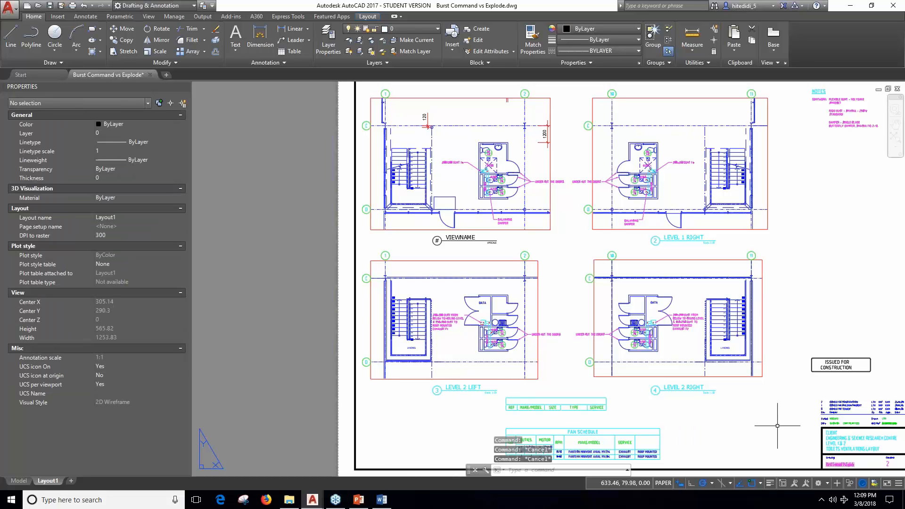
# - Try the Explode command on the sheet's title block with the revision table, and undo the explode
pyautogui.moveTo(776, 427); pyautogui.dragTo(522, 335, button='middle')
pyautogui.scroll(4, 493, 292)
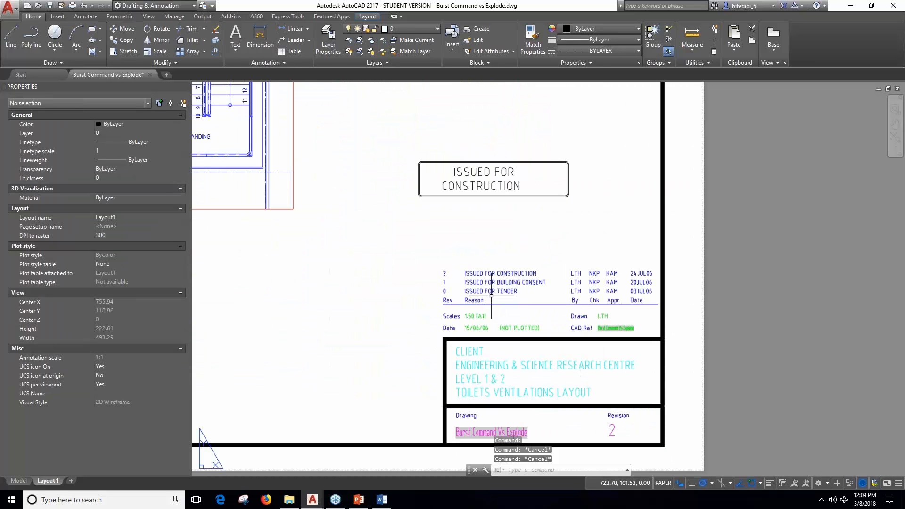
pyautogui.click(493, 292)
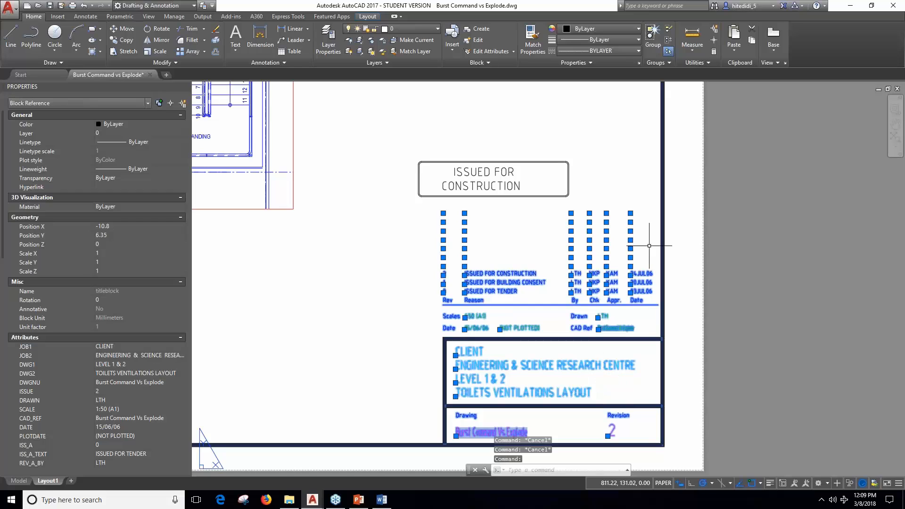
pyautogui.press('Escape')
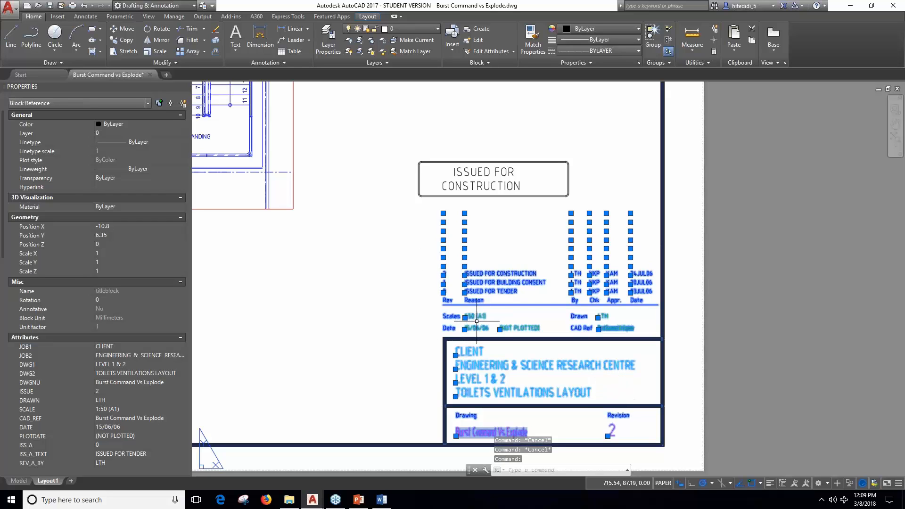
pyautogui.click(215, 40)
pyautogui.click(496, 292)
pyautogui.click(495, 279)
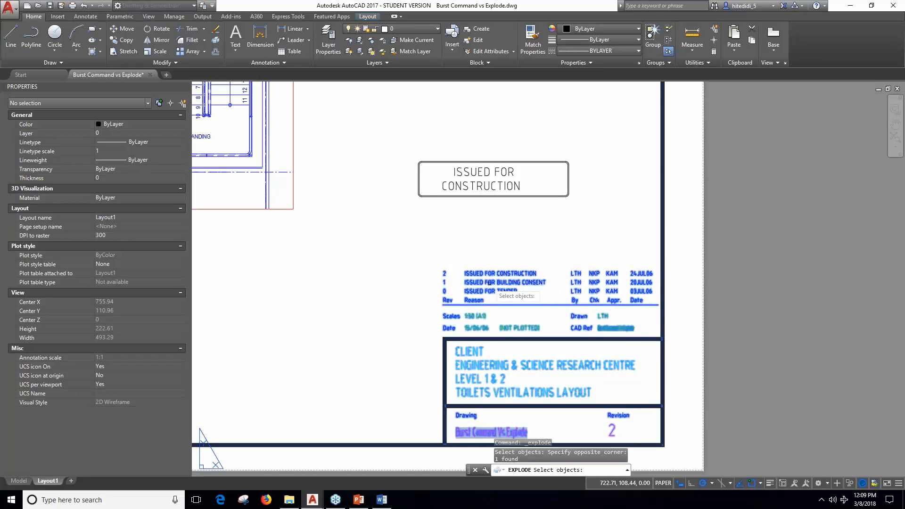
pyautogui.press('Return')
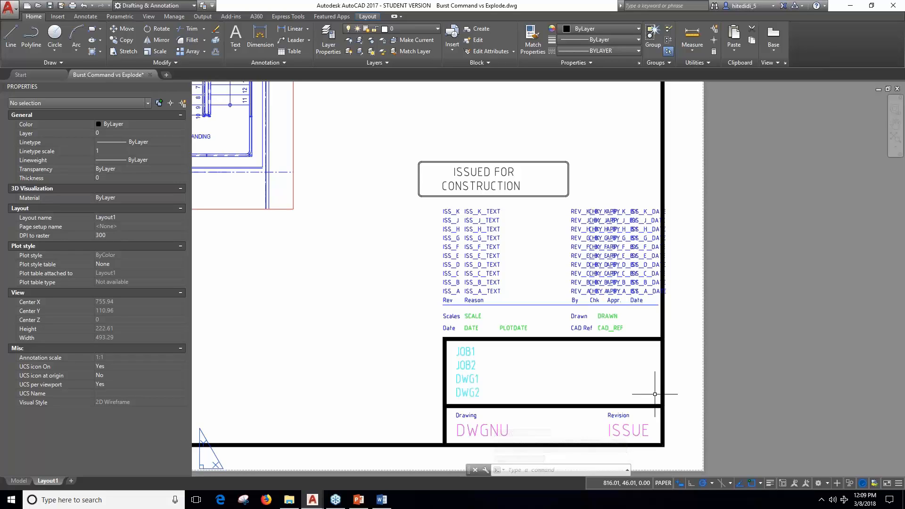
pyautogui.click(84, 5)
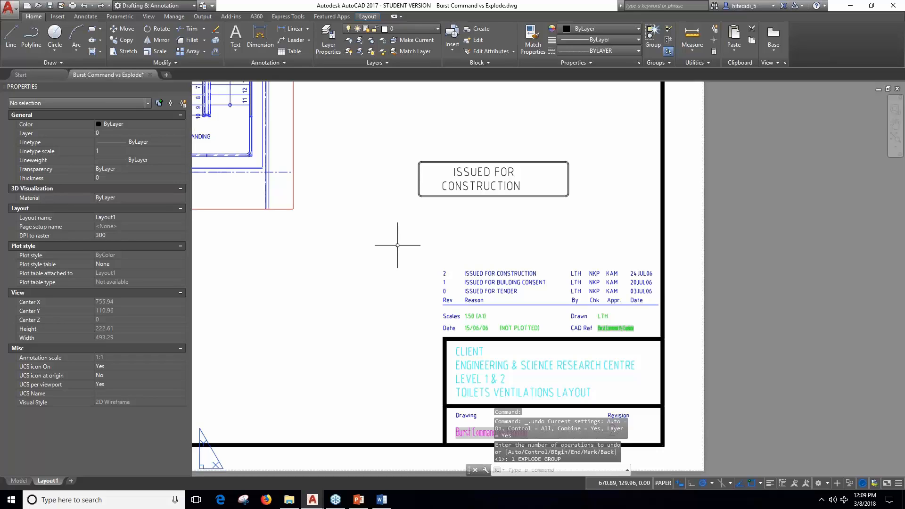
# - Burst the sheet's title block, including its revision table and project texts, with the BURST command
pyautogui.write('b')
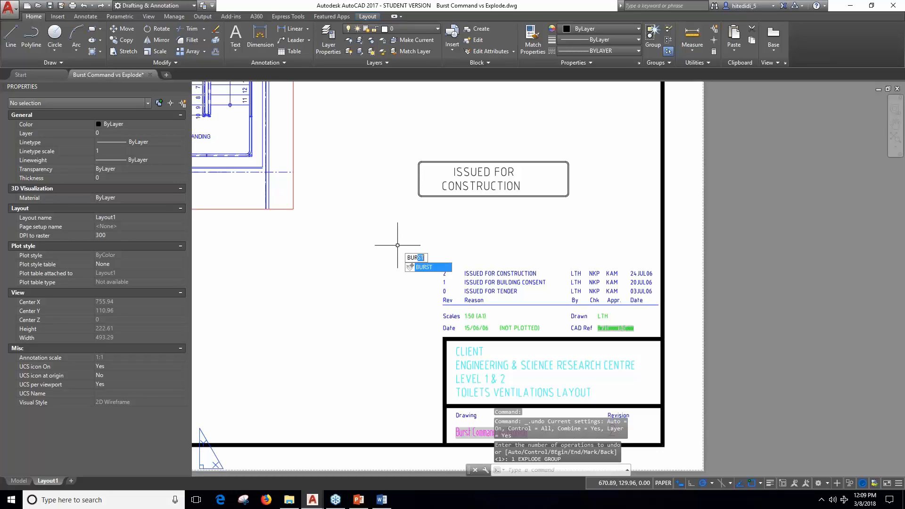
pyautogui.press('Return')
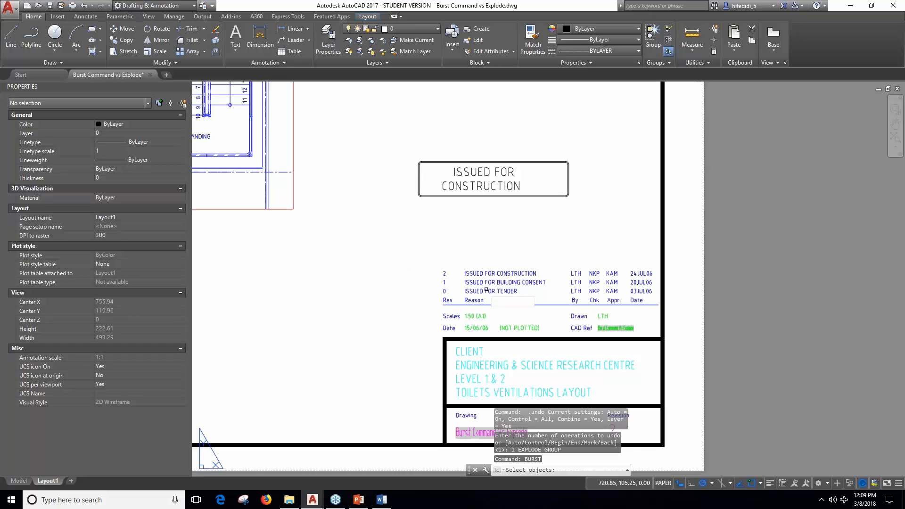
pyautogui.click(478, 286)
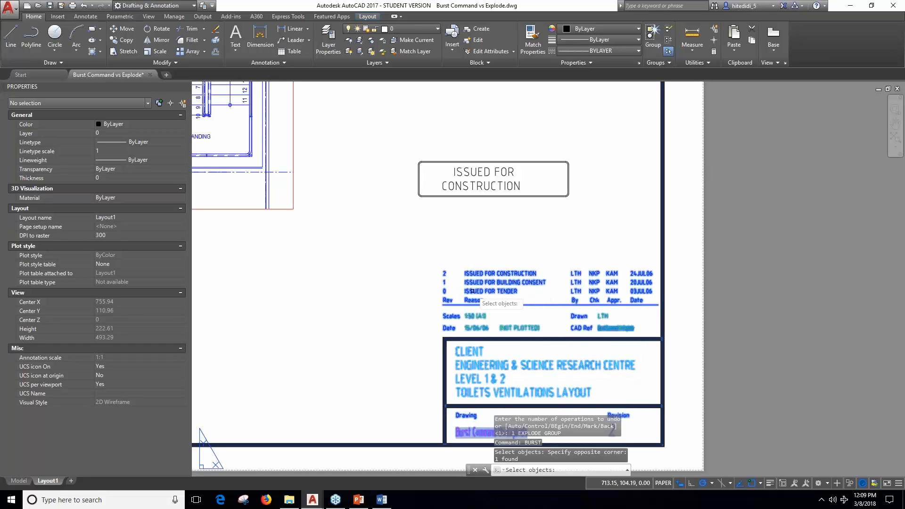
pyautogui.click(480, 284)
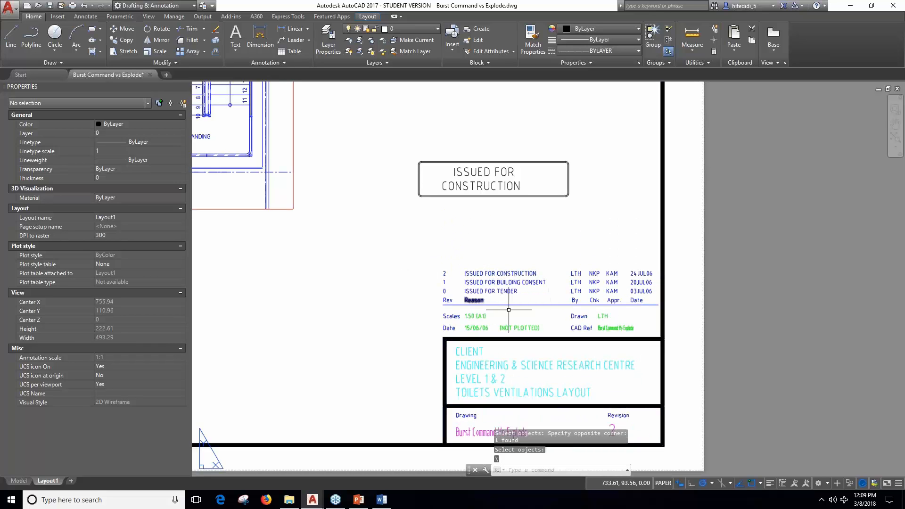